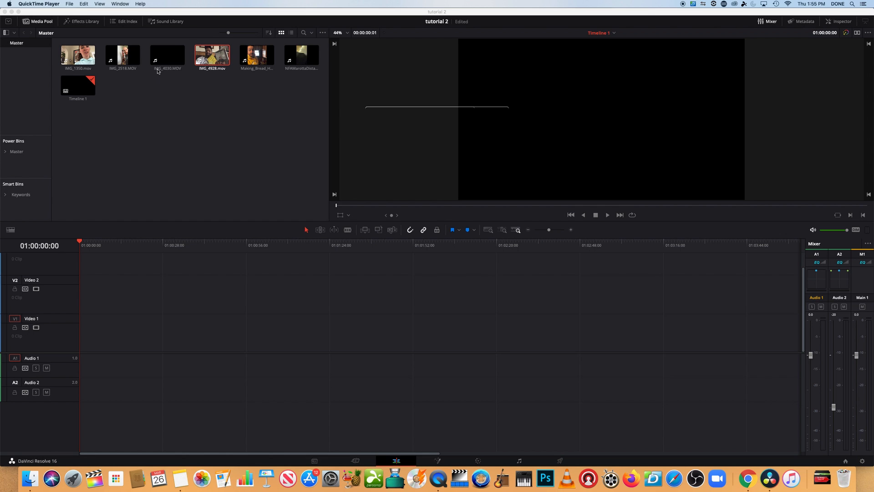
Step: Add IMG_2518.MOV to the Video 1 track and move it to the very start of the timeline
{"action": "left_click", "coordinate": [127, 56]}
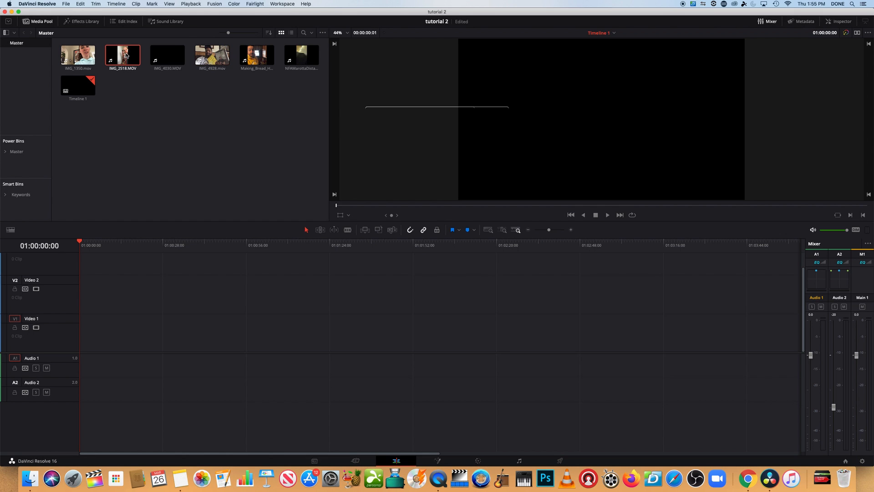
{"action": "left_click_drag", "start_coordinate": [127, 55], "coordinate": [189, 344]}
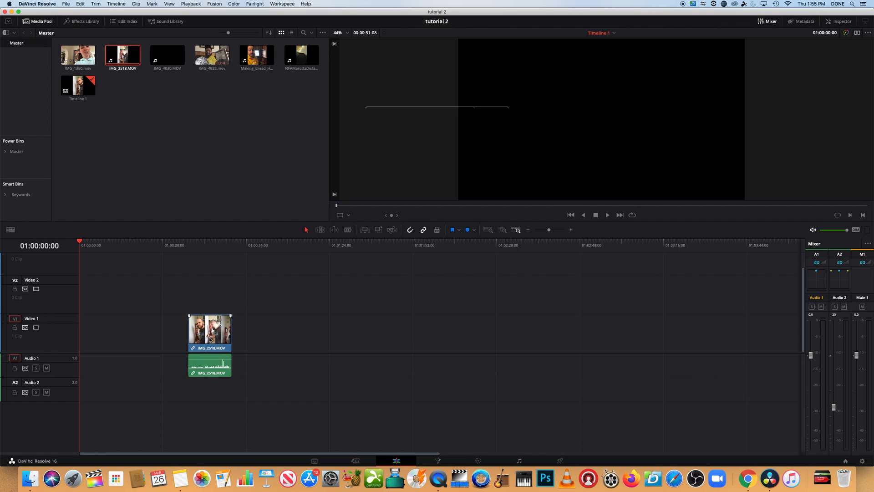
{"action": "left_click_drag", "start_coordinate": [210, 340], "coordinate": [105, 340]}
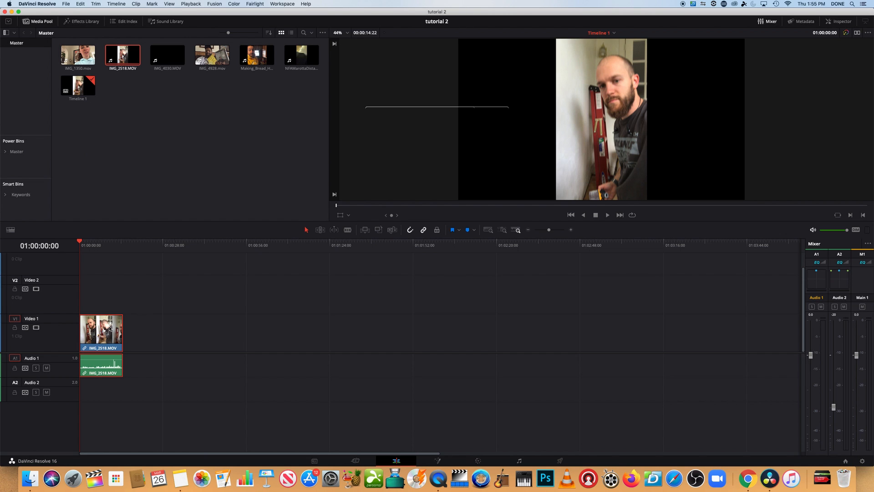
Step: Place Making_Bread_Home_Video.MP4 at the start of Video 1, with IMG_2518.MOV moved to sit directly against its end
{"action": "left_click_drag", "start_coordinate": [105, 332], "coordinate": [160, 333]}
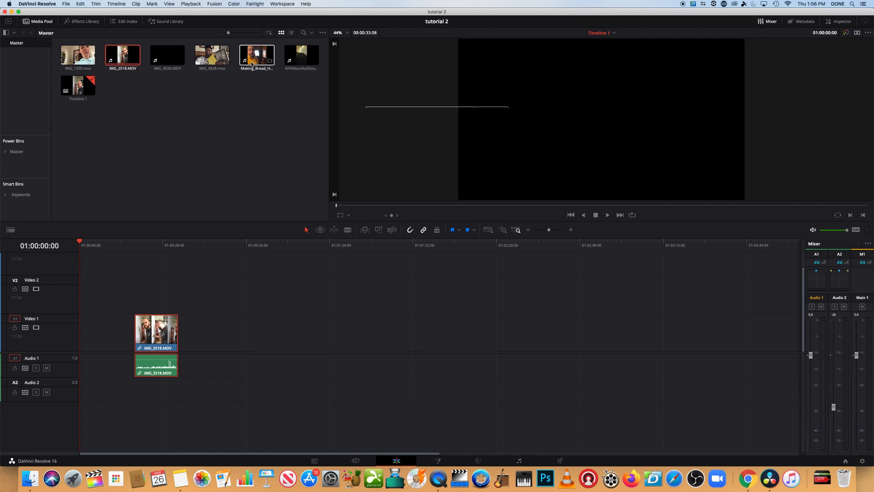
{"action": "left_click_drag", "start_coordinate": [255, 57], "coordinate": [82, 343]}
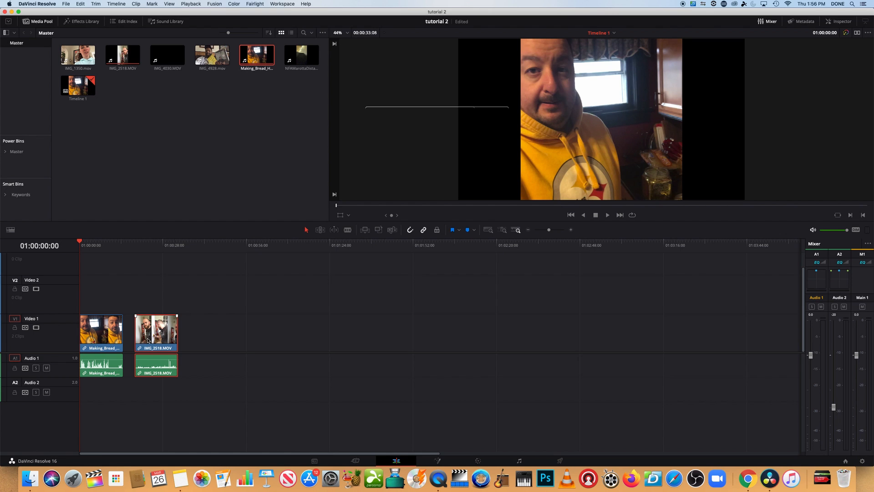
{"action": "left_click_drag", "start_coordinate": [148, 339], "coordinate": [132, 344]}
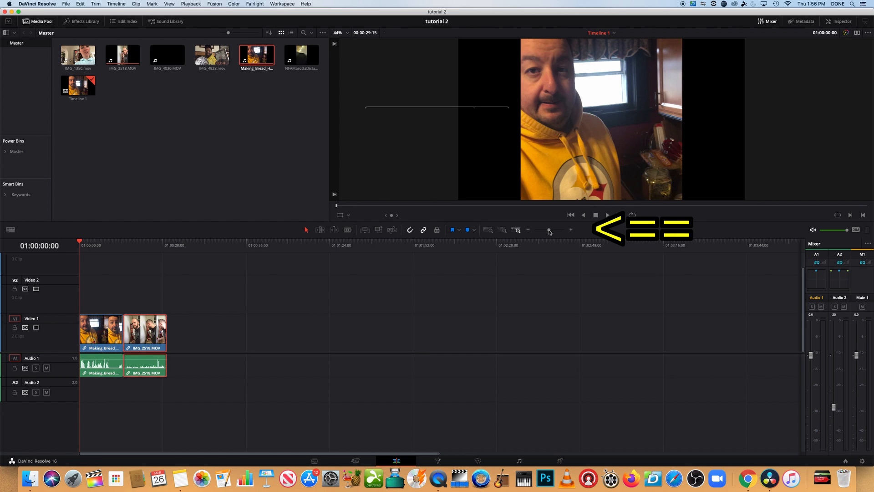
Step: Zoom in on the timeline, compare the Full Extent, Detail and Custom zoom modes, and return to Full Extent Zoom
{"action": "left_click_drag", "start_coordinate": [550, 232], "coordinate": [552, 231]}
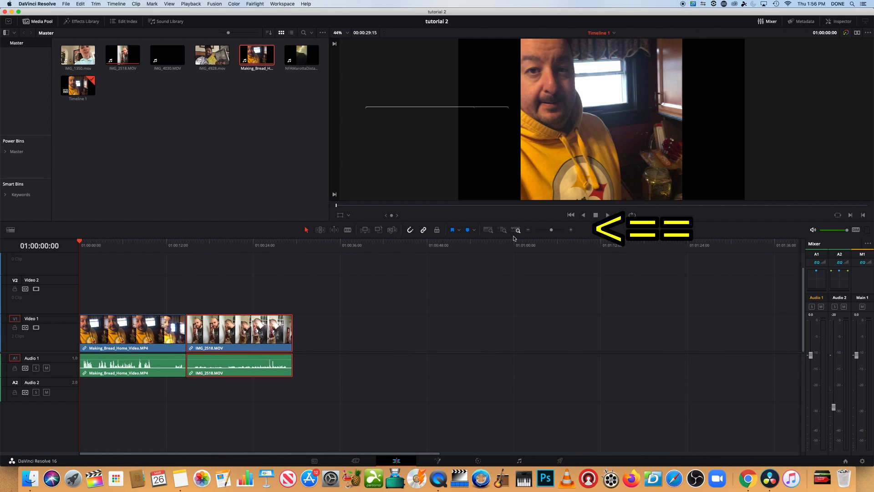
{"action": "left_click", "coordinate": [488, 231]}
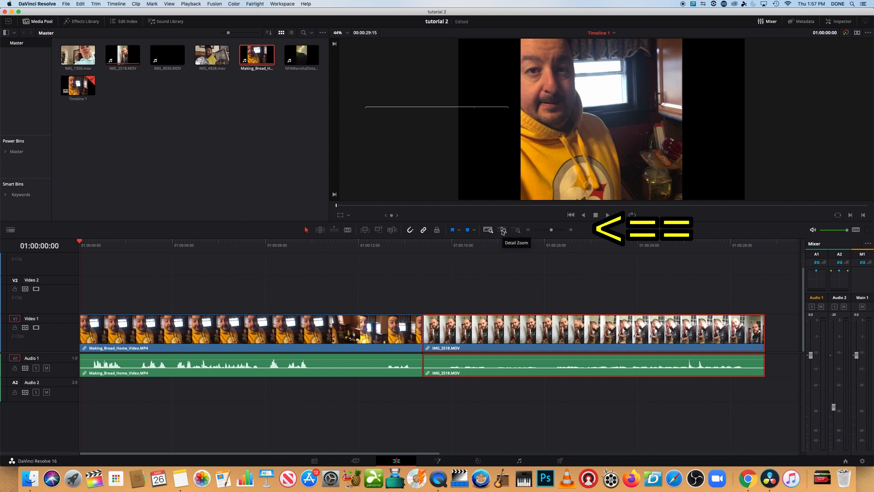
{"action": "left_click", "coordinate": [503, 230]}
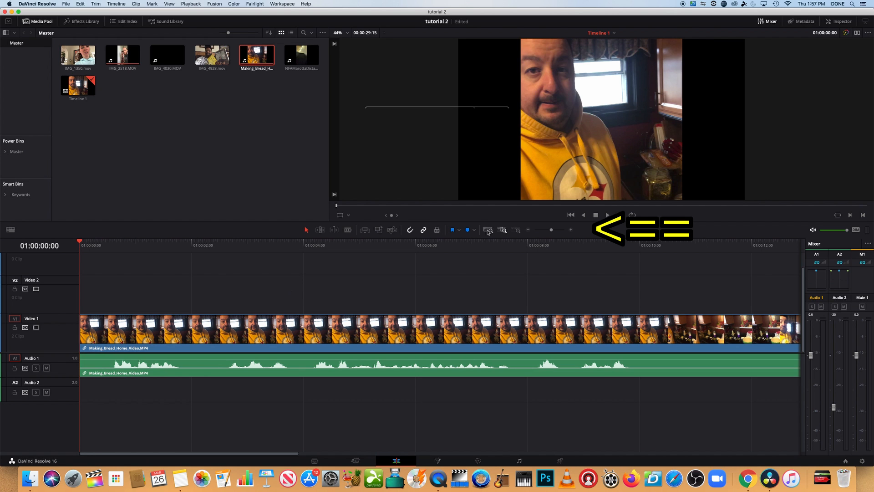
{"action": "left_click", "coordinate": [518, 230]}
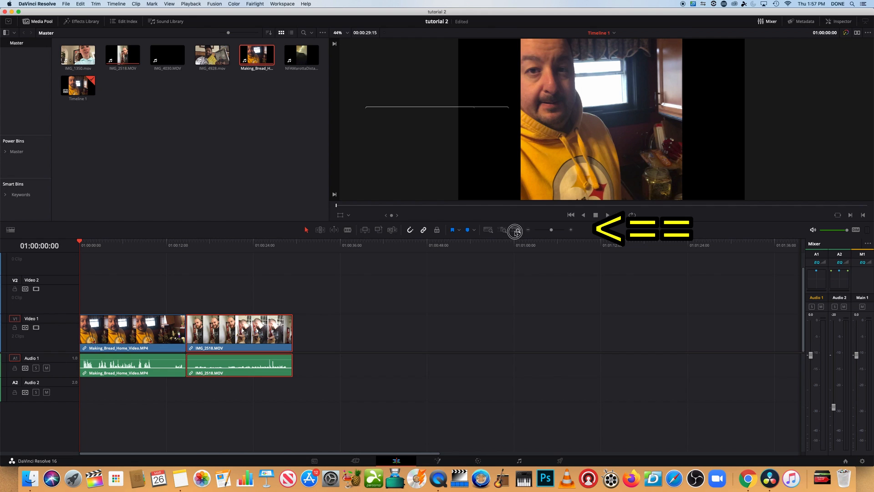
{"action": "left_click", "coordinate": [490, 232]}
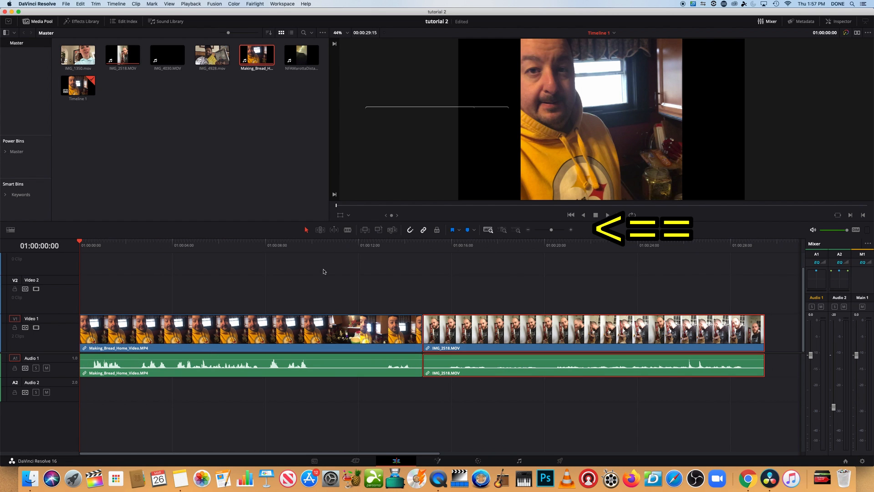
Step: Split Making_Bread_Home_Video.MP4 near its end at about 01:00:13:14 with the Blade tool and shift the cut closer to the clip's end
{"action": "left_click", "coordinate": [348, 230]}
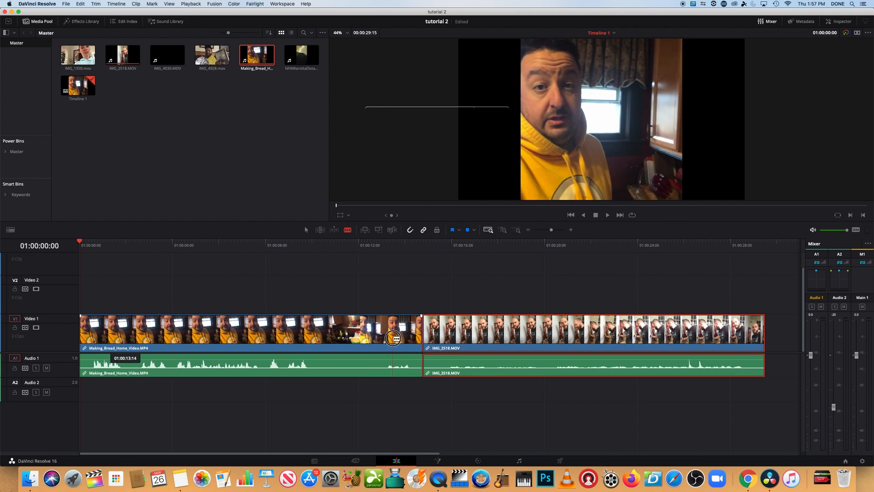
{"action": "left_click", "coordinate": [393, 337]}
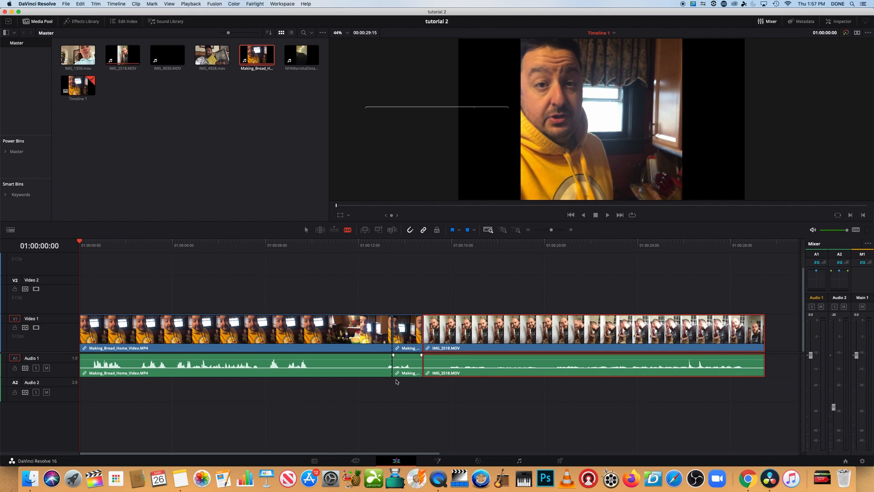
{"action": "left_click_drag", "start_coordinate": [393, 364], "coordinate": [418, 341]}
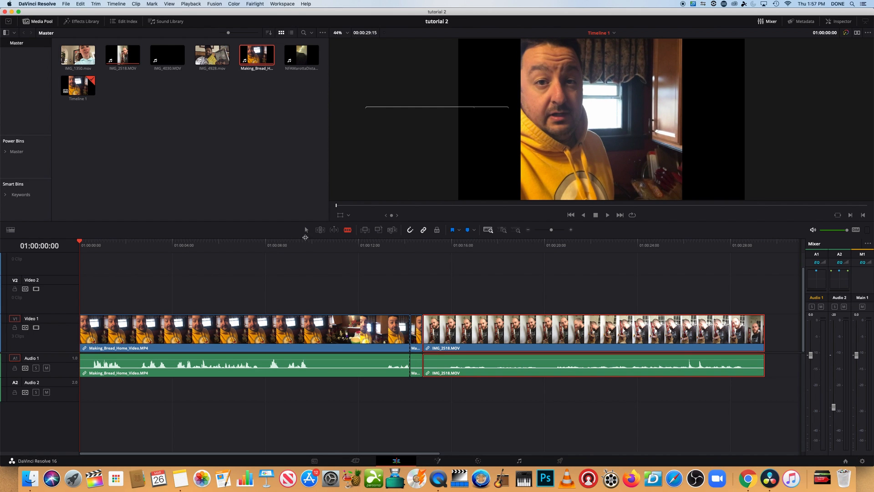
Step: Delete the short leftover piece after the cut and move IMG_2518.MOV earlier to close the gap
{"action": "left_click", "coordinate": [306, 229]}
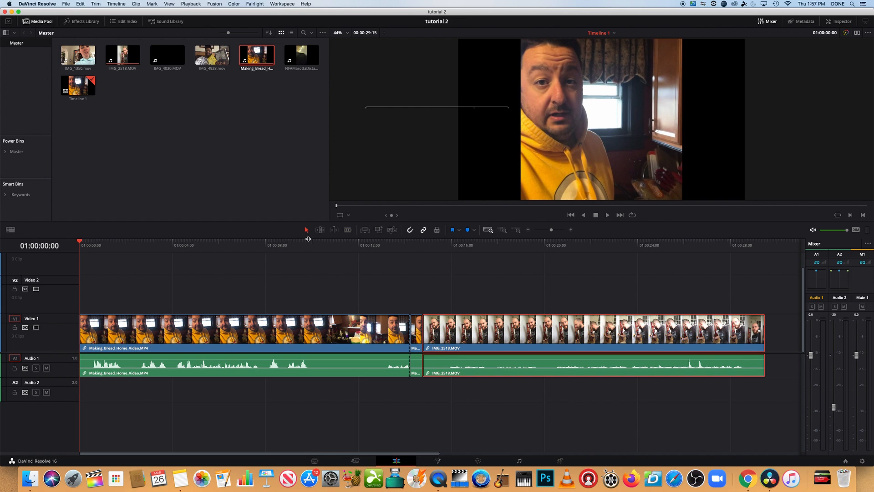
{"action": "left_click", "coordinate": [418, 335]}
{"action": "key", "text": "Delete"}
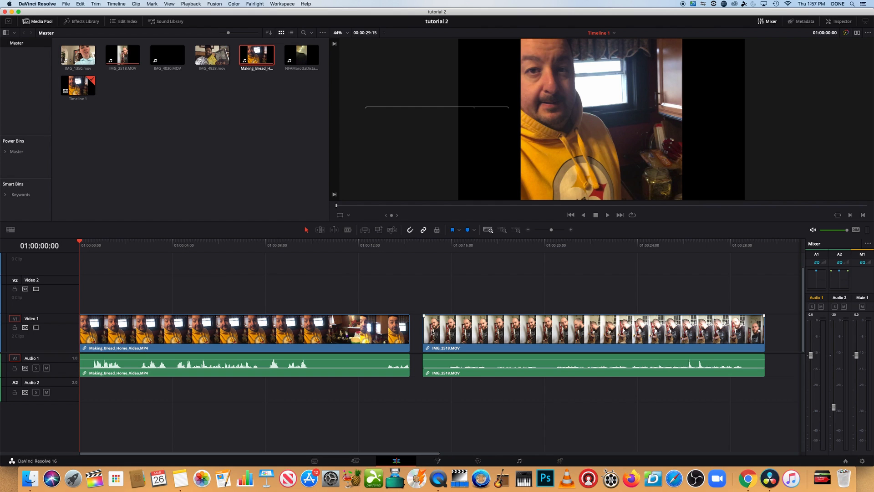
{"action": "left_click_drag", "start_coordinate": [435, 334], "coordinate": [431, 334]}
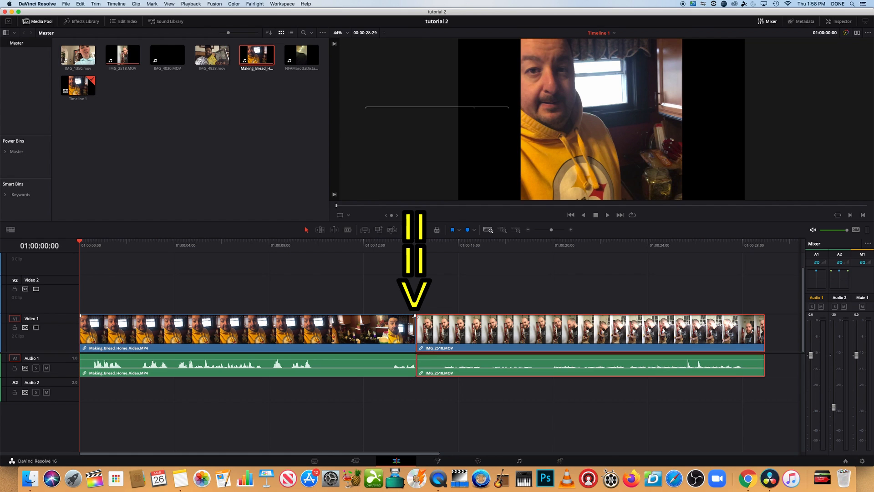
Step: Add a short video fade-out at the end of Making_Bread_Home_Video.MP4 and play it back
{"action": "left_click_drag", "start_coordinate": [414, 315], "coordinate": [394, 318]}
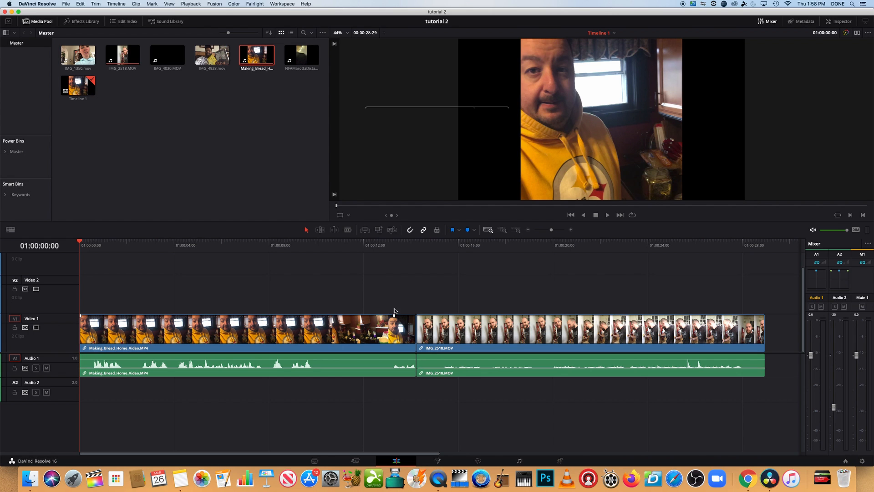
{"action": "left_click", "coordinate": [386, 248]}
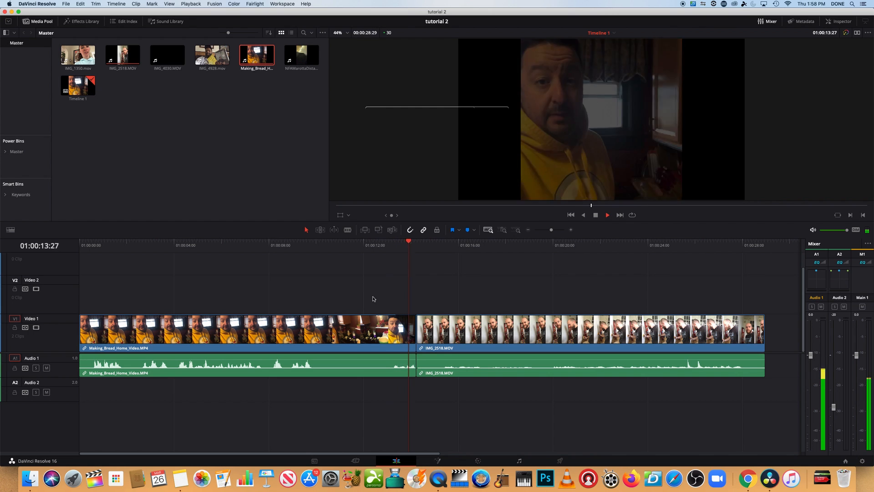
{"action": "key", "text": "space"}
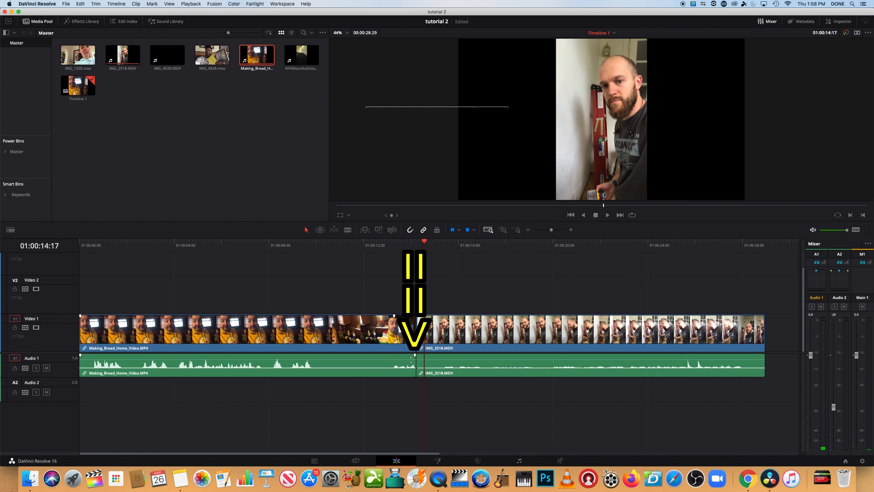
Step: Add a short audio fade-out at the end of Making_Bread_Home_Video.MP4 and play back the transition
{"action": "left_click_drag", "start_coordinate": [414, 356], "coordinate": [391, 356]}
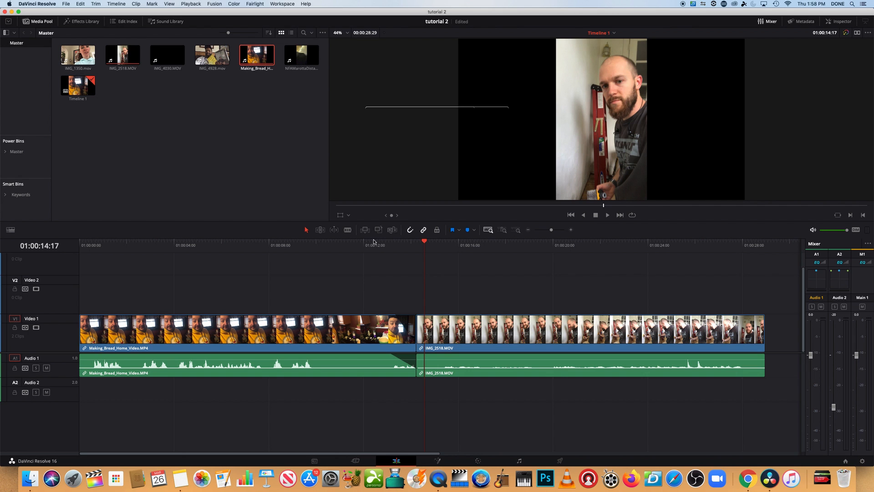
{"action": "left_click", "coordinate": [376, 245]}
{"action": "key", "text": "space"}
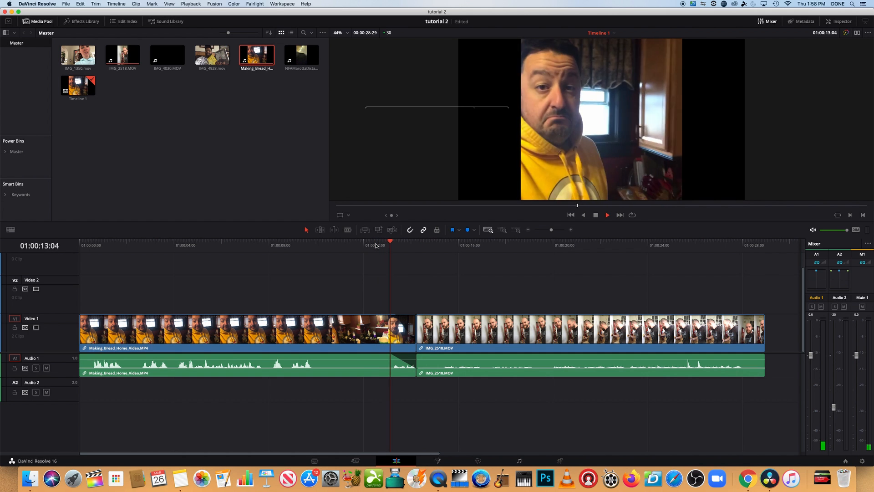
{"action": "key", "text": "space"}
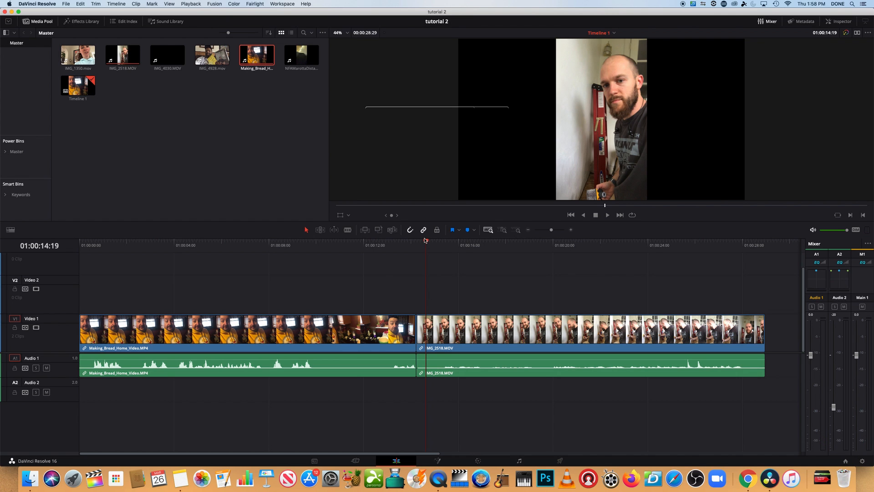
Step: Play the beginning of IMG_2518.MOV to find its new start point, and trim the clip's start to 01:00:15:06
{"action": "left_click_drag", "start_coordinate": [427, 242], "coordinate": [424, 241]}
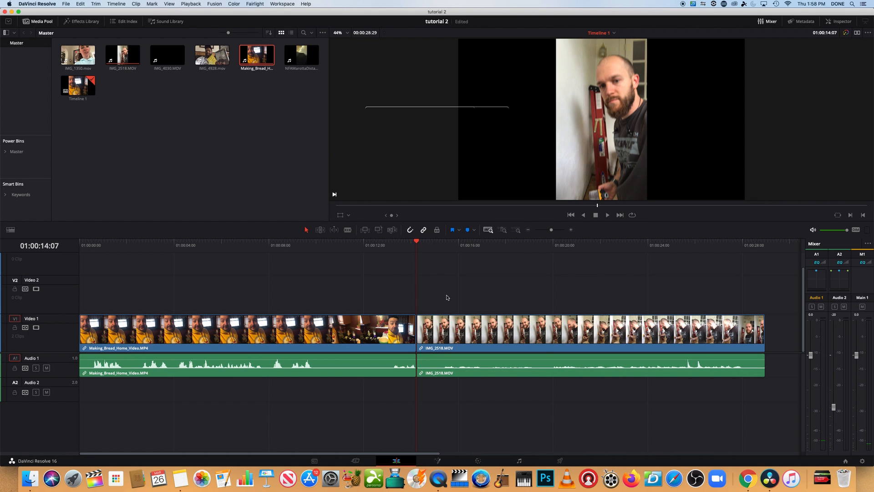
{"action": "key", "text": "space"}
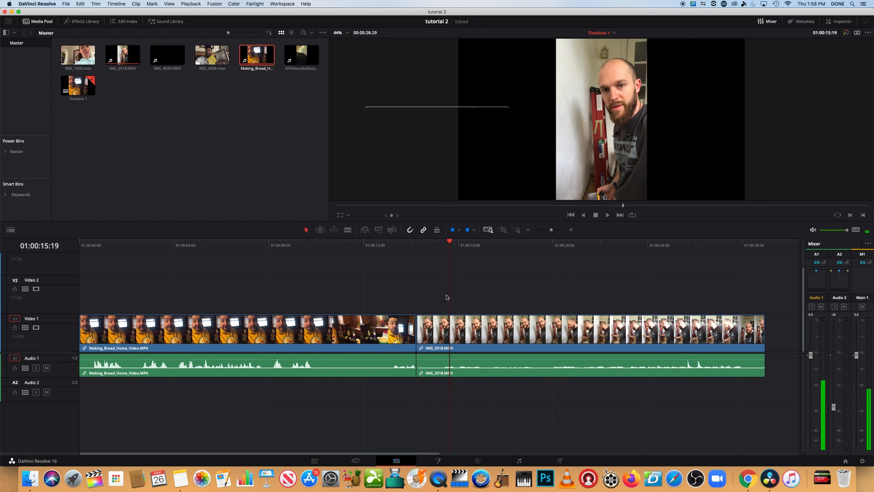
{"action": "left_click", "coordinate": [440, 336]}
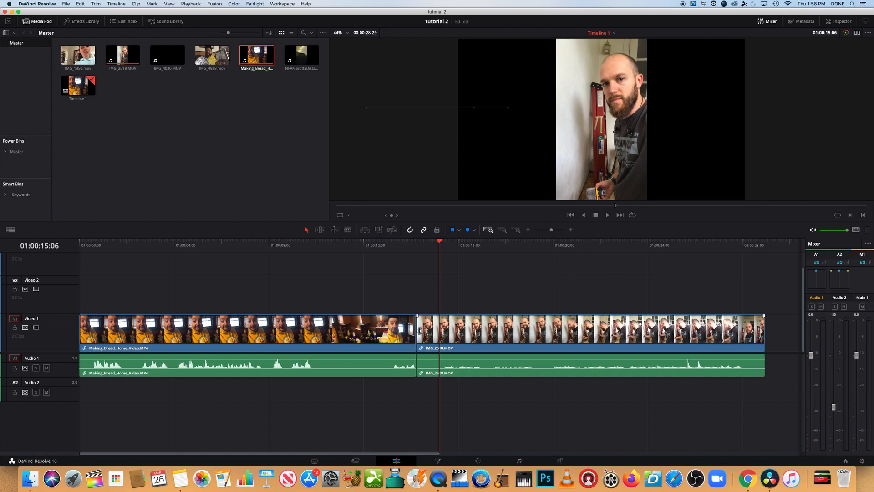
{"action": "left_click_drag", "start_coordinate": [420, 331], "coordinate": [439, 336]}
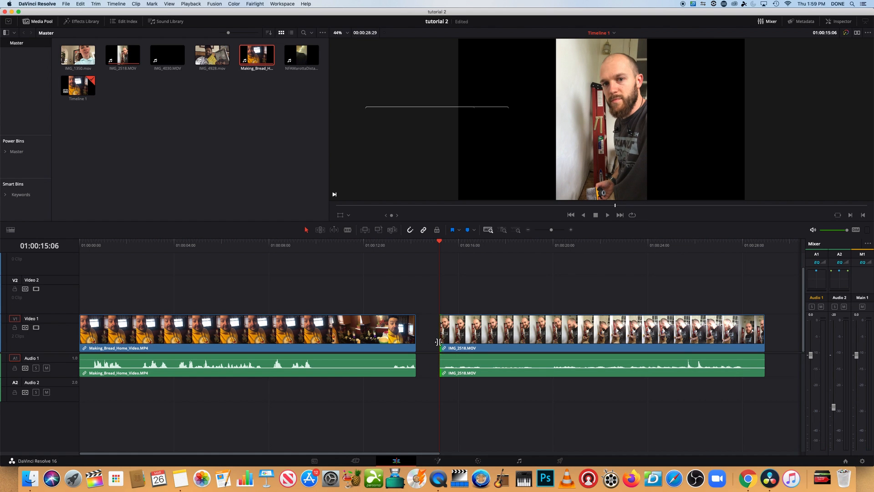
Step: Move the trimmed IMG_2518.MOV against the end of Making_Bread_Home_Video.MP4 and play across the join from 01:00:13:24
{"action": "left_click", "coordinate": [491, 336]}
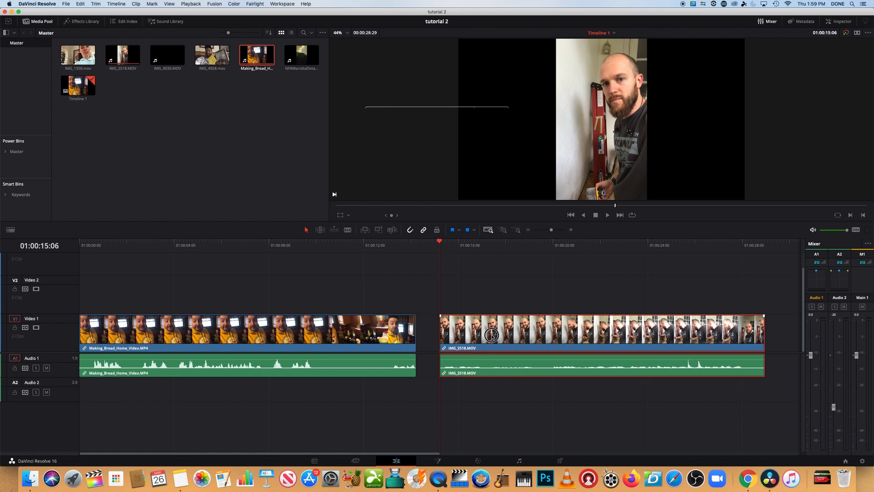
{"action": "left_click_drag", "start_coordinate": [492, 337], "coordinate": [473, 339]}
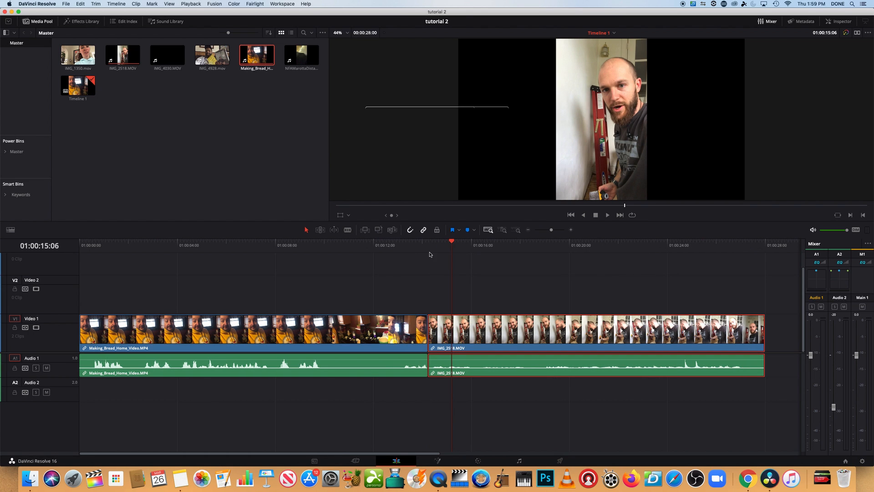
{"action": "left_click", "coordinate": [423, 247]}
{"action": "left_click", "coordinate": [418, 246]}
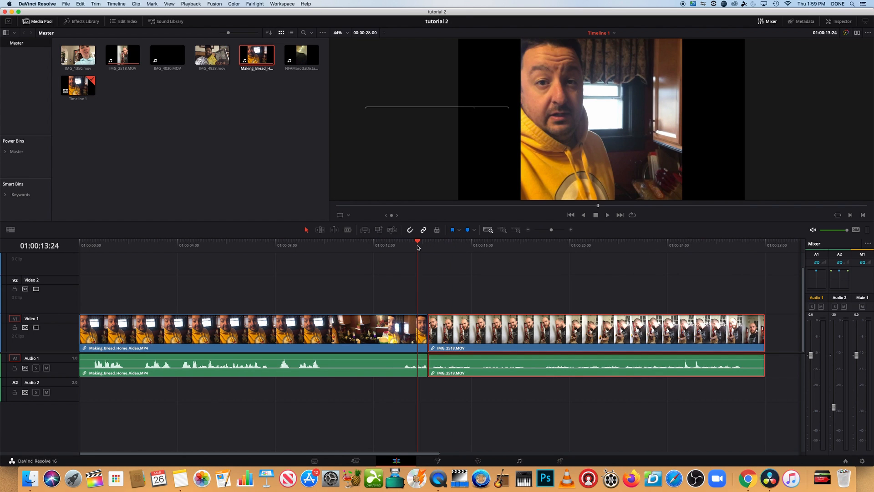
{"action": "key", "text": "space"}
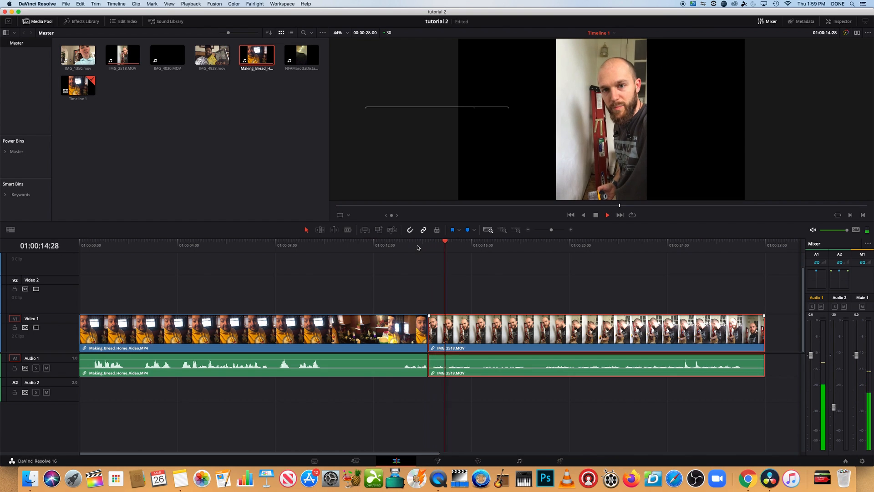